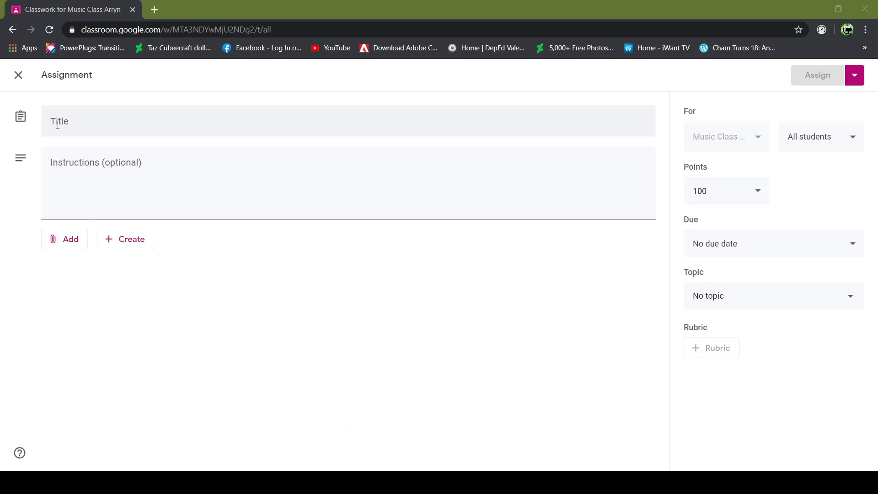
Title the assignment "Music of the Classical Period" and add instructions to watch the attached YouTube video and create a PowerPoint presentation following the attached template
{"action": "type", "text": "Music of the Classical Period"}
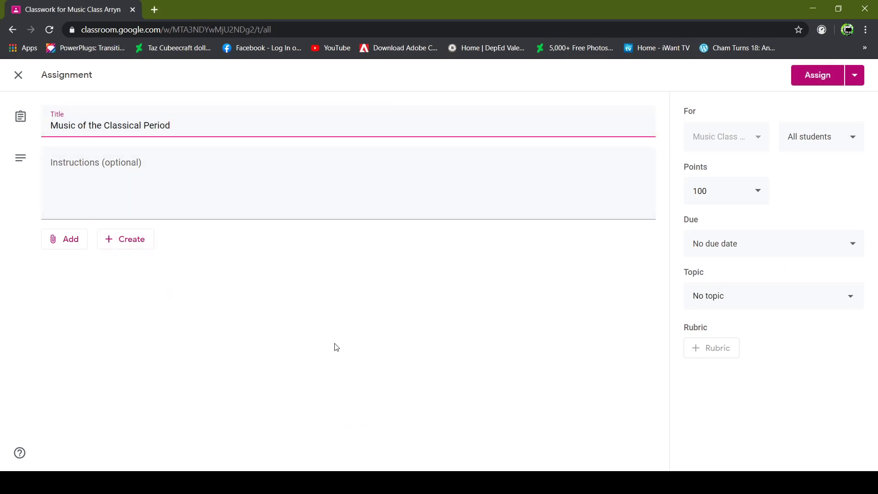
{"action": "key", "text": "Tab"}
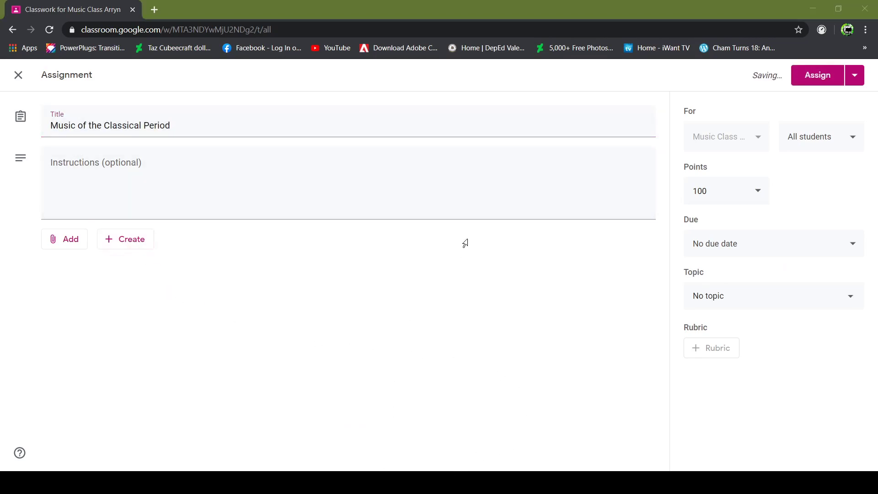
{"action": "type", "text": "Watch the attached YouTube video and create your own PowerPoint presentation by following the attached template."}
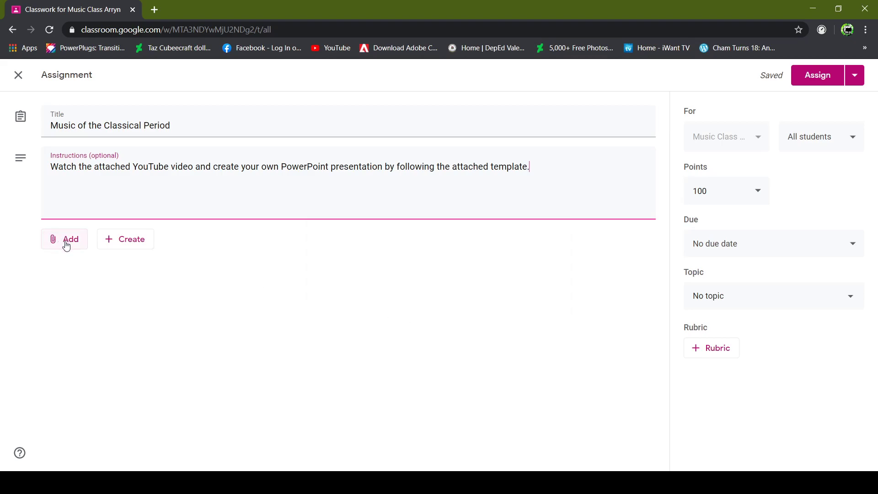
{"action": "left_click", "coordinate": [70, 244]}
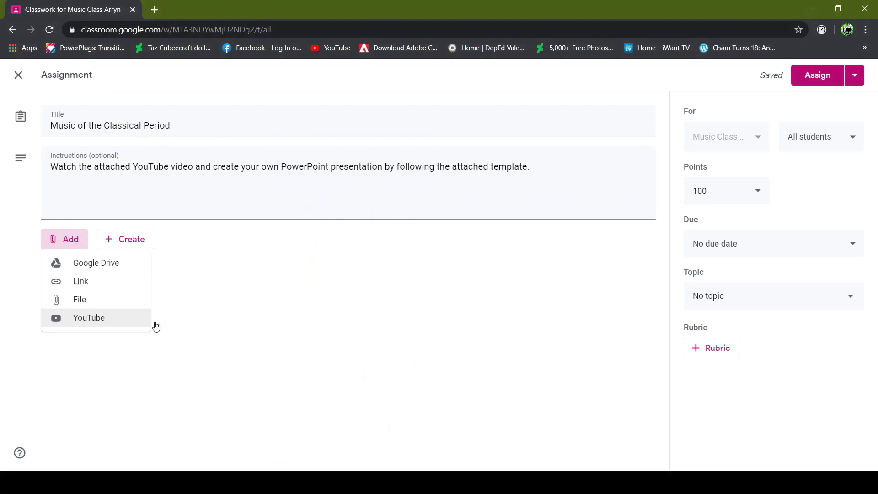
{"action": "left_click", "coordinate": [289, 315]}
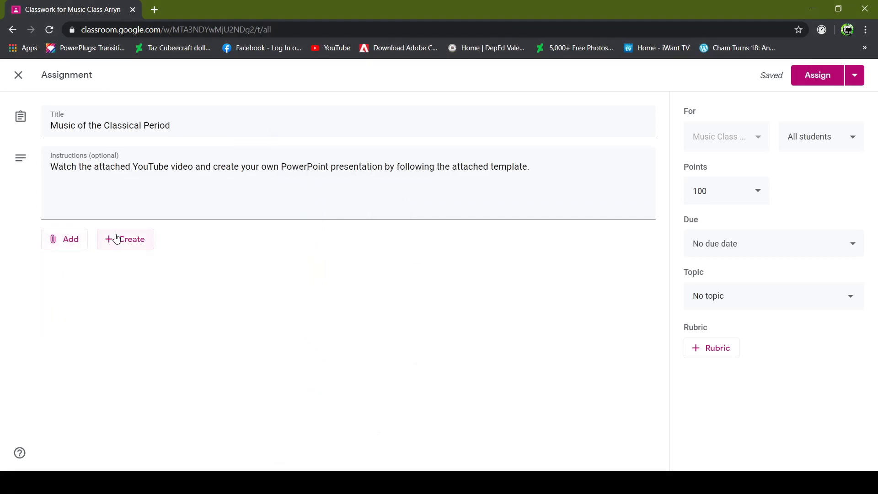
{"action": "left_click", "coordinate": [126, 241]}
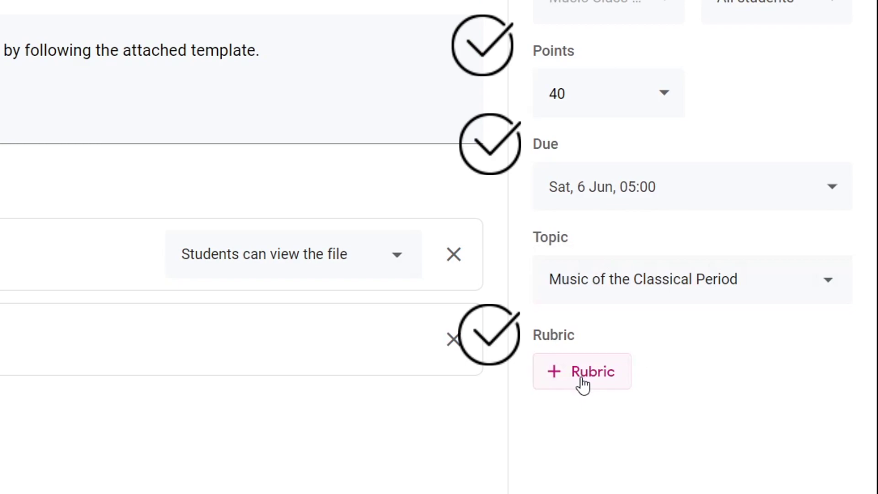
Create a new rubric for the assignment and title its first criterion "Technical Content"
{"action": "left_click", "coordinate": [590, 382]}
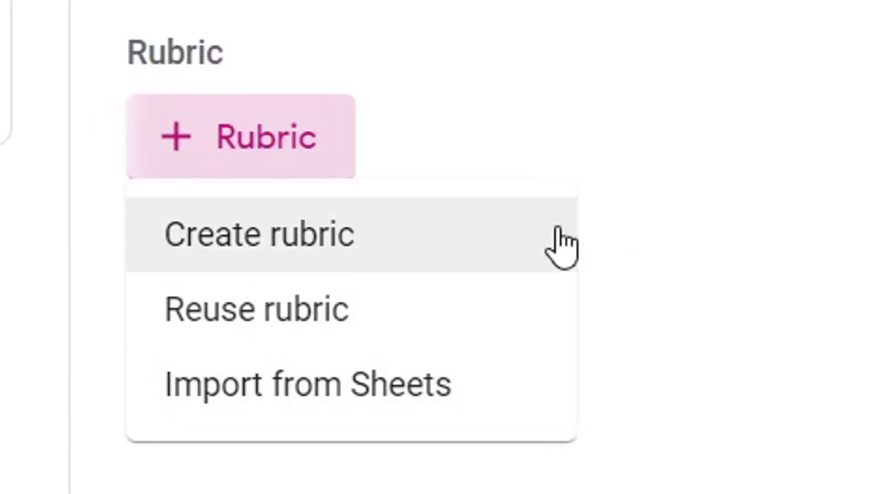
{"action": "left_click", "coordinate": [515, 265]}
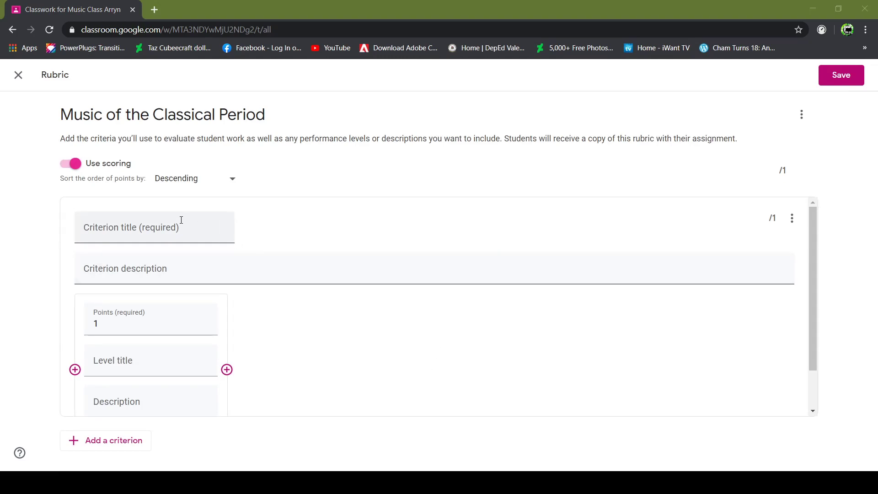
{"action": "left_click", "coordinate": [156, 236]}
{"action": "type", "text": "Technical Content"}
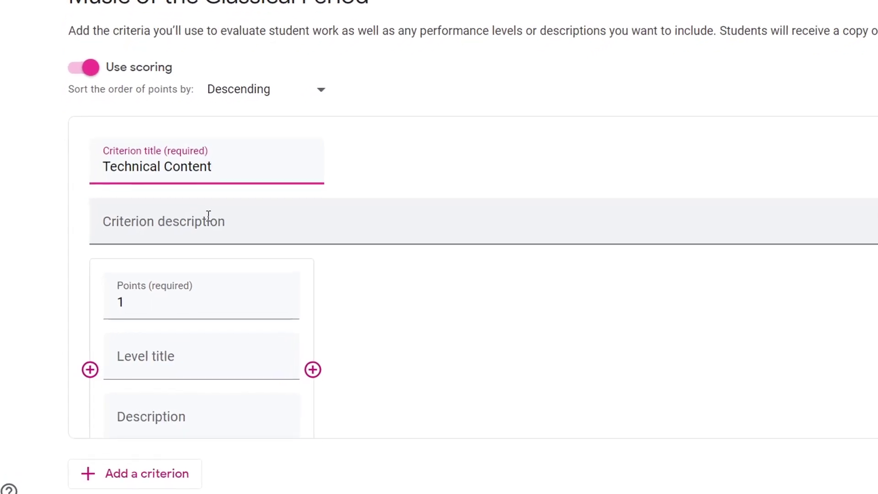
Set the first level of the Technical Content criterion to 10 points with the title HIGH
{"action": "left_click", "coordinate": [141, 313]}
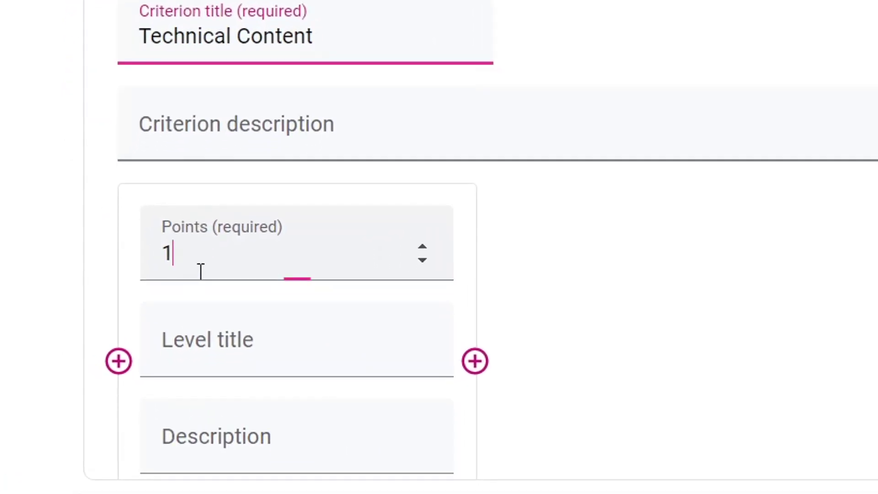
{"action": "scroll", "coordinate": [213, 273], "scroll_direction": "down", "scroll_amount": 1}
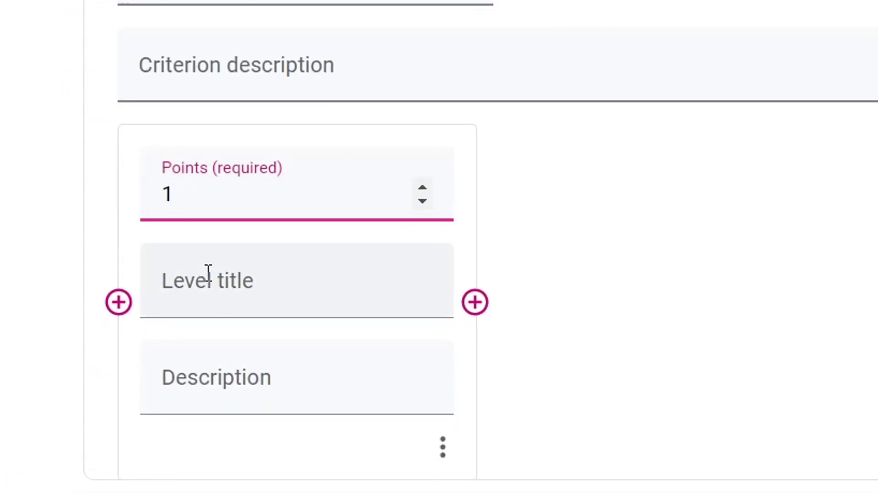
{"action": "type", "text": "0"}
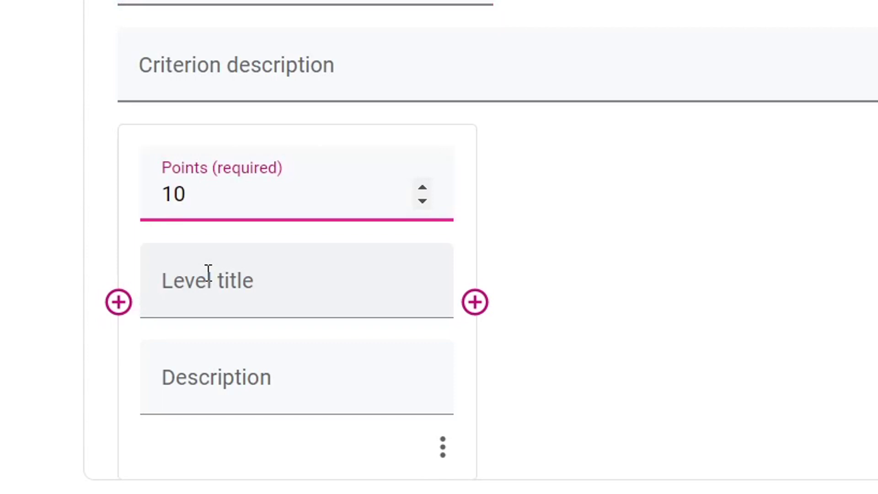
{"action": "left_click", "coordinate": [293, 296]}
{"action": "type", "text": "HIGH"}
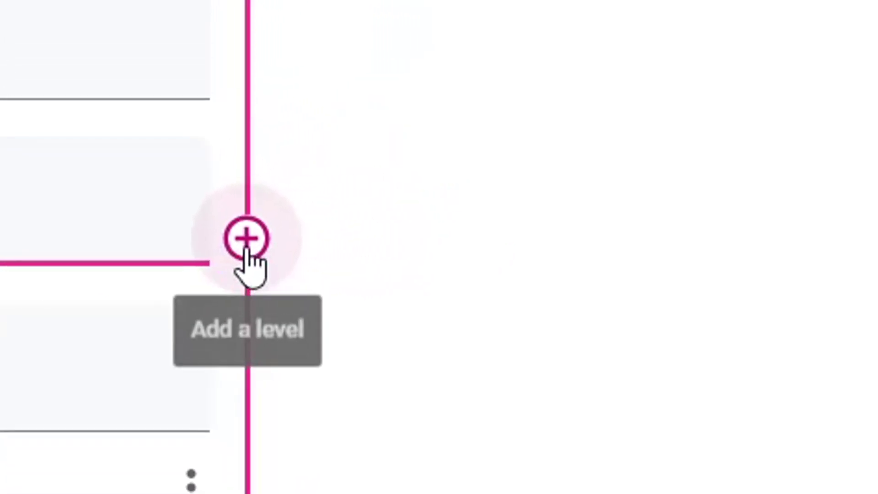
Add a second level to the Technical Content criterion worth 7 points and titled INTERMEDIATE
{"action": "left_click", "coordinate": [182, 243]}
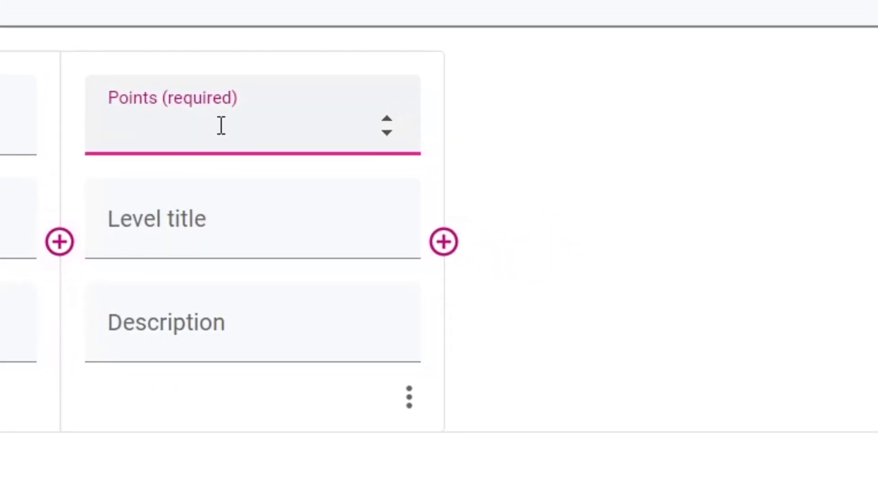
{"action": "type", "text": "7"}
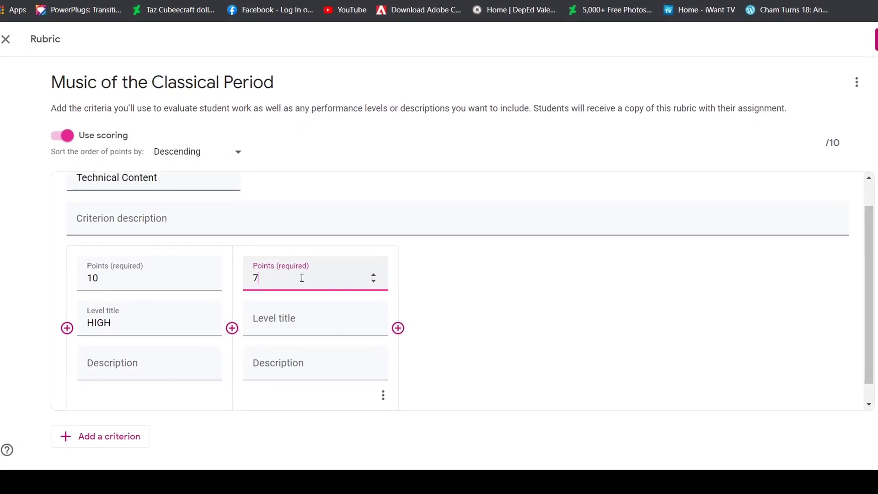
{"action": "left_click", "coordinate": [316, 319]}
{"action": "type", "text": "INTERME"}
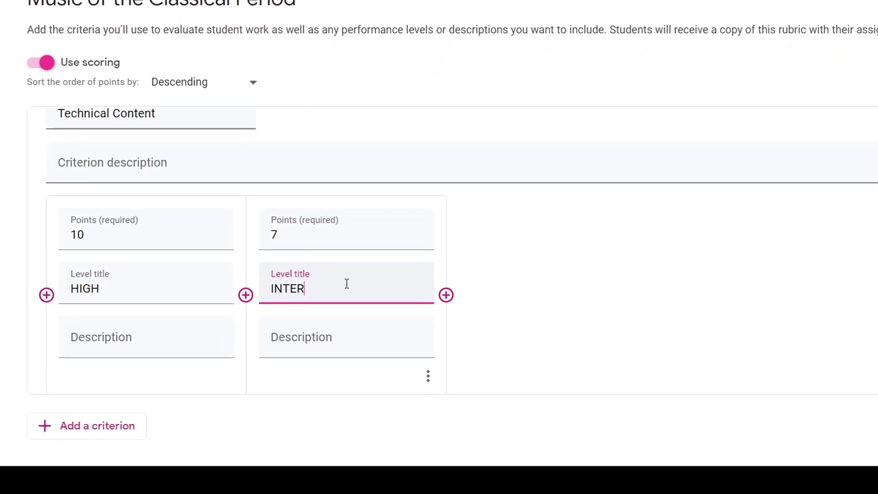
{"action": "type", "text": "DIATE"}
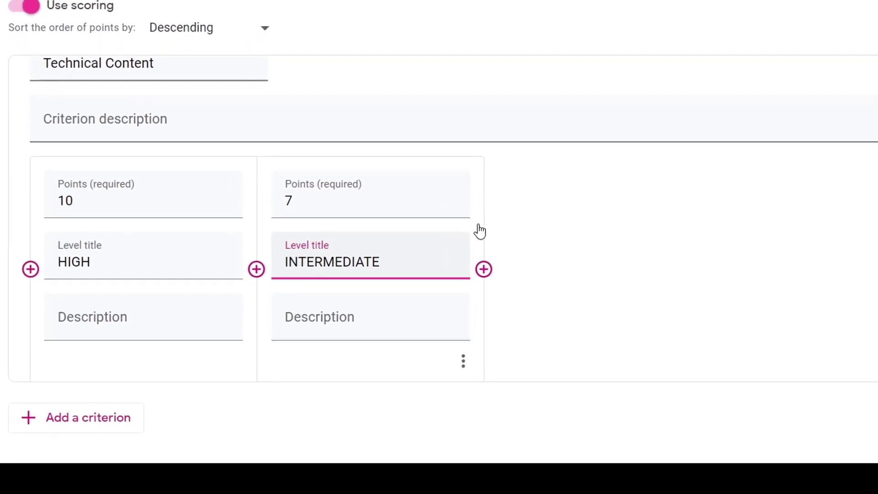
Add a third level to the Technical Content criterion worth 5 points and titled BEGINNING
{"action": "left_click", "coordinate": [493, 263]}
{"action": "type", "text": "5"}
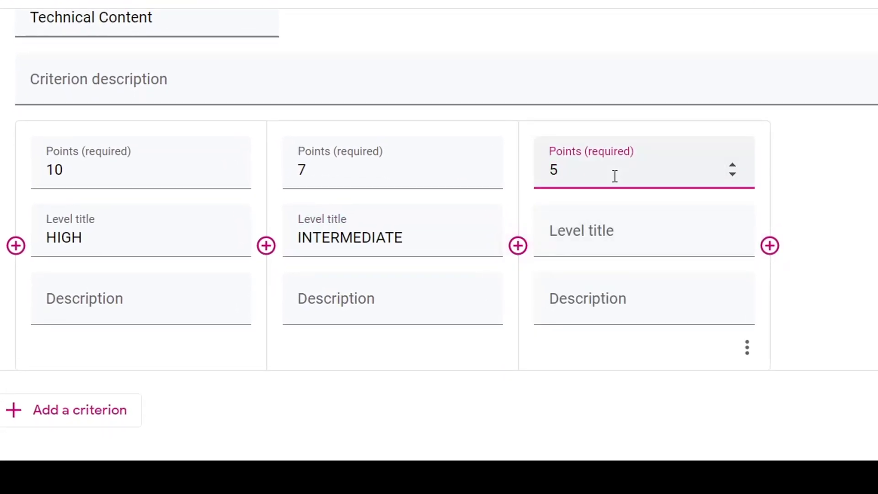
{"action": "left_click", "coordinate": [622, 234]}
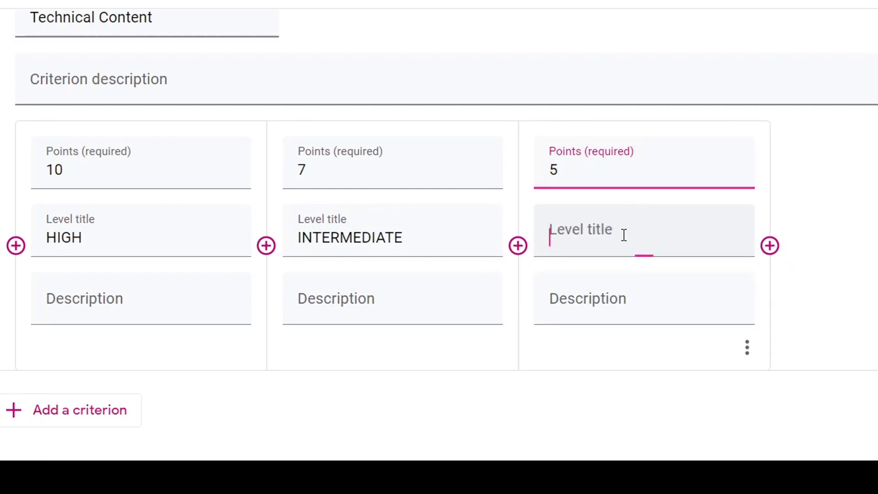
{"action": "type", "text": "BEGINNING"}
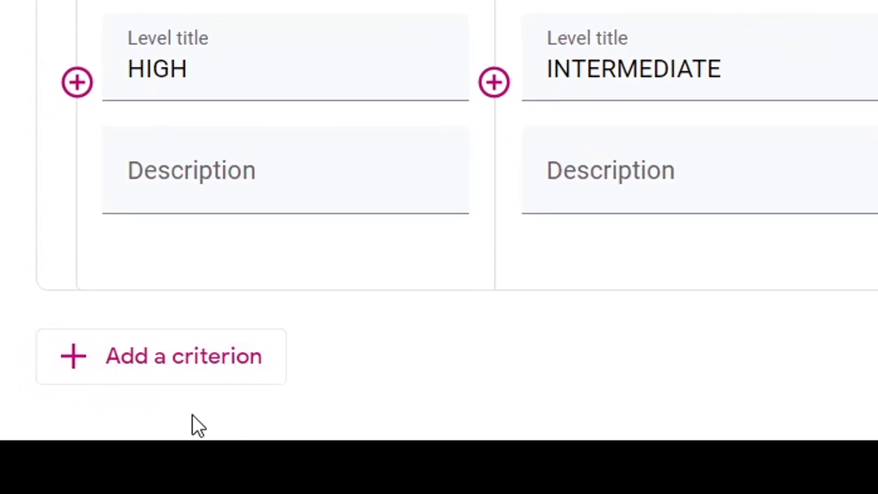
Add a second criterion titled "Organization" with a first level of 10 points named HIGH
{"action": "left_click", "coordinate": [286, 340]}
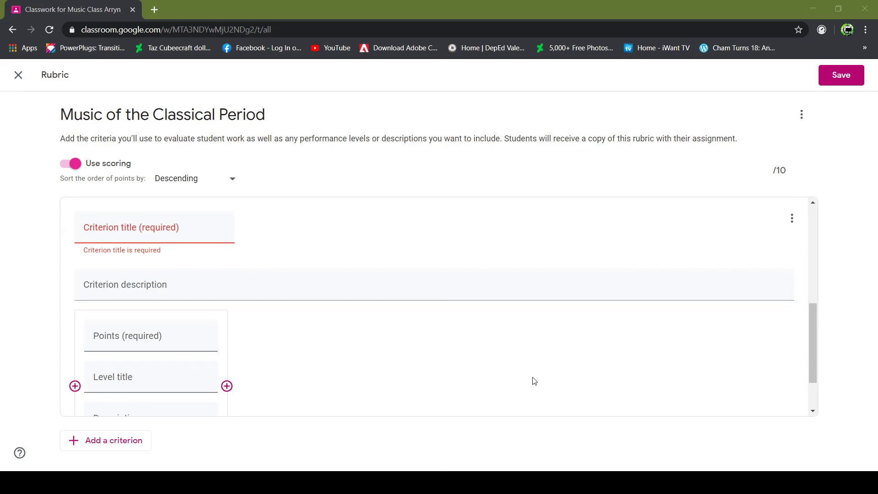
{"action": "left_click", "coordinate": [106, 232]}
{"action": "type", "text": "Organization"}
{"action": "key", "text": "Tab"}
{"action": "scroll", "coordinate": [110, 284], "scroll_direction": "down", "scroll_amount": 1}
{"action": "type", "text": "10"}
{"action": "left_click", "coordinate": [112, 319]}
{"action": "type", "text": "HIGH"}
Add a 7-point level titled INTERMEDIATE to the Organization criterion
{"action": "left_click", "coordinate": [227, 324]}
{"action": "type", "text": "7"}
{"action": "left_click", "coordinate": [281, 319]}
{"action": "type", "text": "INTERMEDIATE"}
Add an INTERMEDIATE level worth 7 points after the HIGH level of the rubric's last criterion
{"action": "left_click", "coordinate": [379, 324]}
{"action": "type", "text": "7"}
{"action": "left_click", "coordinate": [259, 309]}
{"action": "type", "text": "INT"}
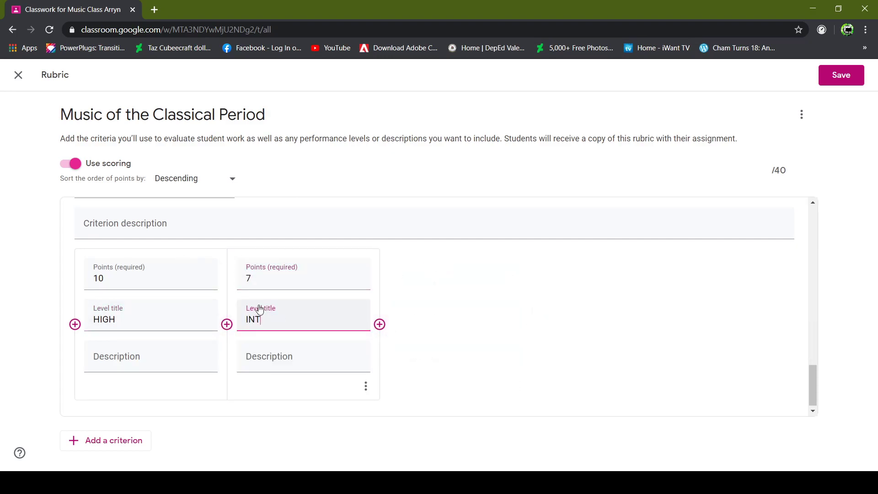
{"action": "type", "text": "ERMEDIATE"}
Add a BEGINNING level worth 5 points to the rubric's last criterion and save the rubric
{"action": "left_click", "coordinate": [380, 325]}
{"action": "type", "text": "5"}
{"action": "left_click", "coordinate": [426, 318]}
{"action": "type", "text": "BEGINNING"}
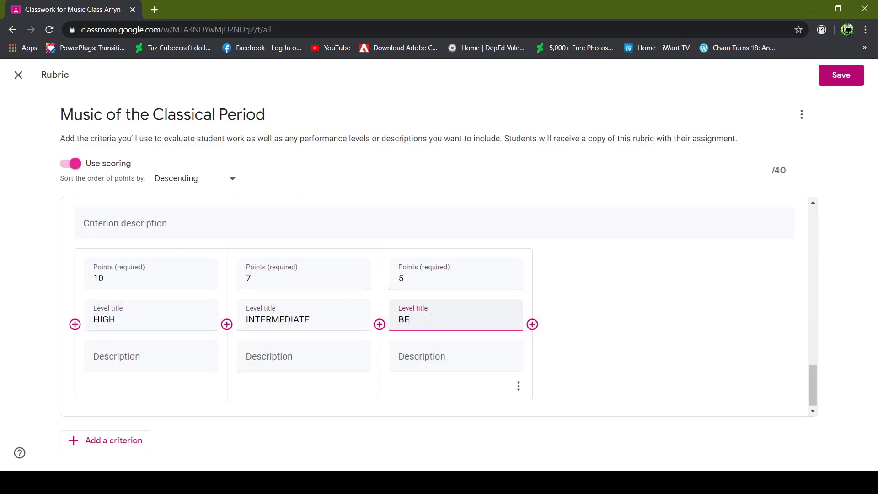
{"action": "left_click", "coordinate": [823, 137]}
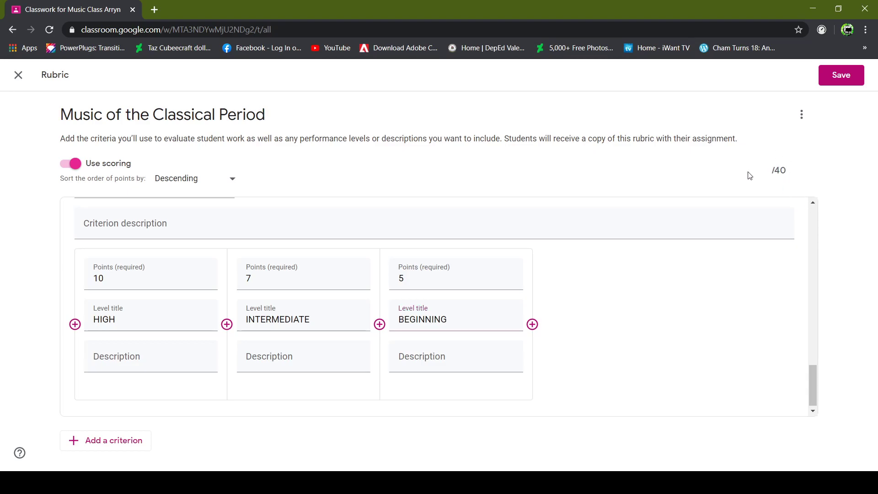
{"action": "left_click", "coordinate": [840, 76]}
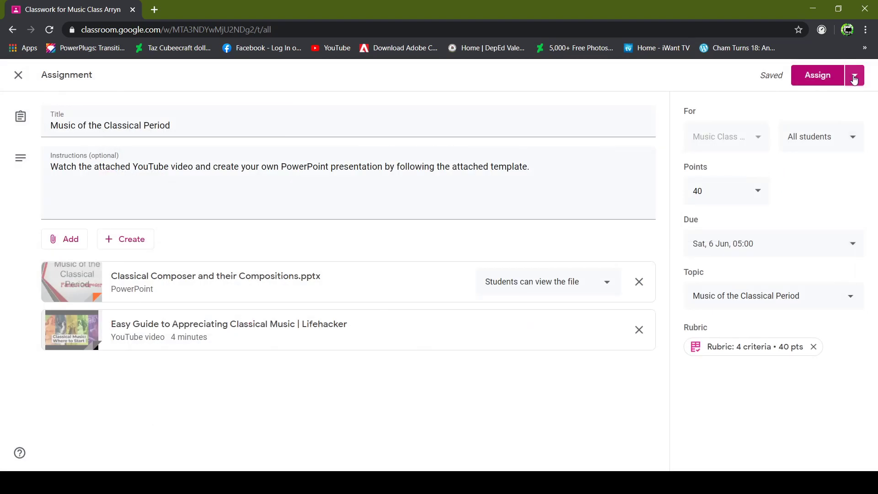
Assign the completed assignment to the class immediately and confirm posting it
{"action": "left_click", "coordinate": [854, 76]}
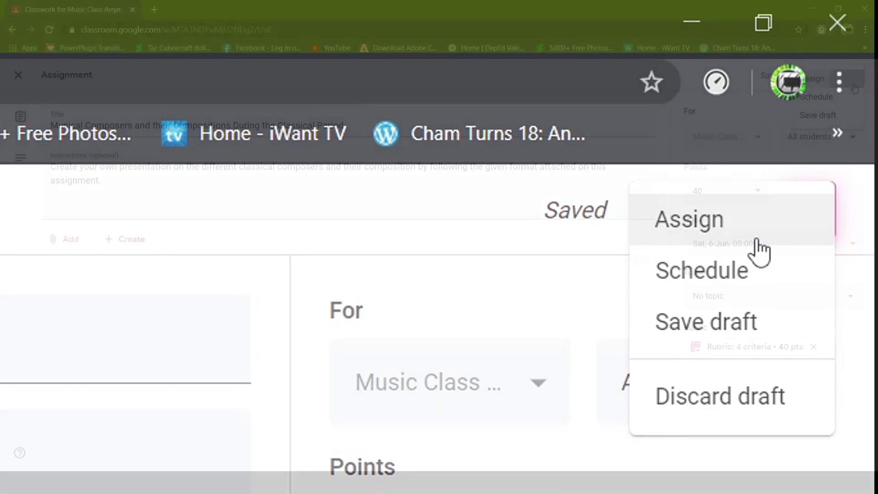
{"action": "left_click", "coordinate": [756, 240]}
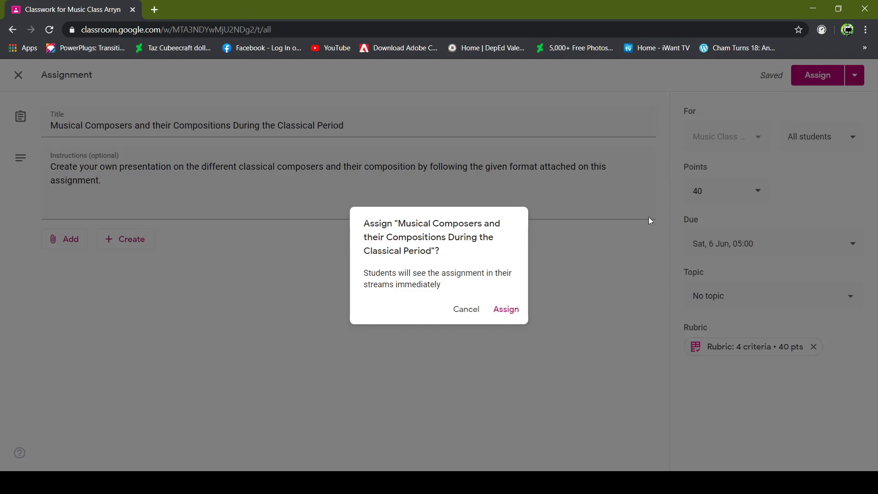
{"action": "left_click", "coordinate": [506, 310]}
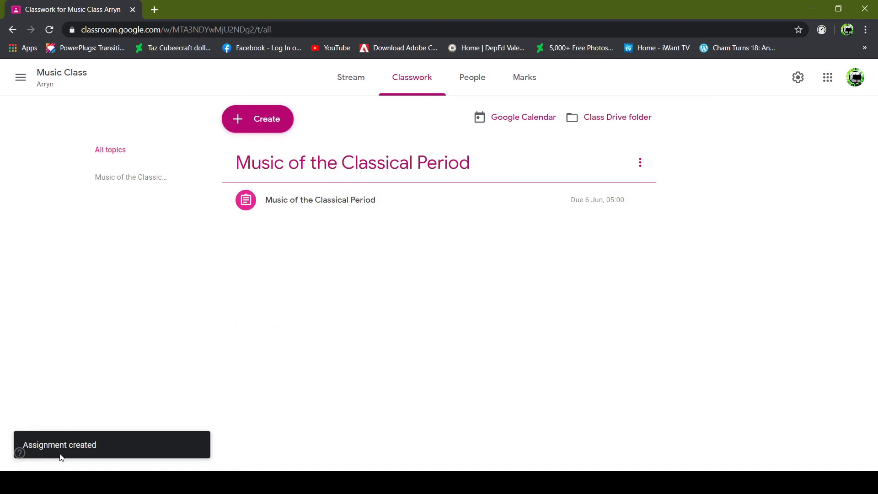
Review the posted assignment's details, check its announcement in the class stream, and return to the classwork list
{"action": "left_click", "coordinate": [544, 198]}
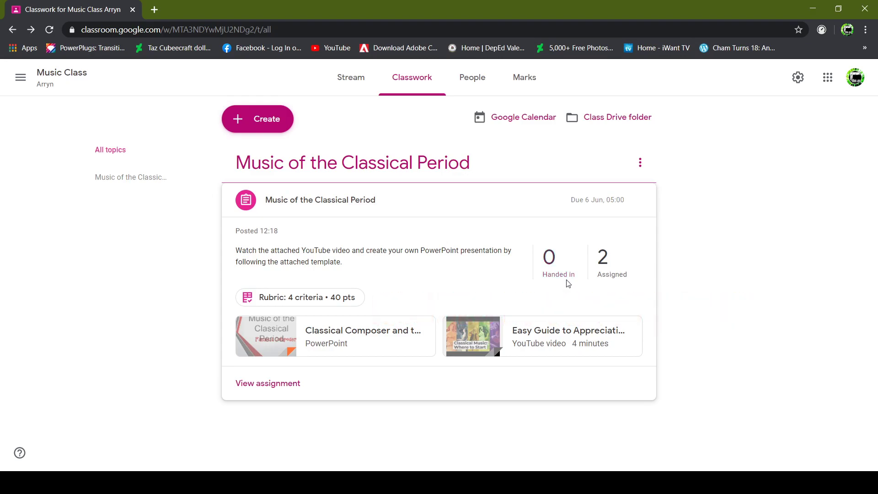
{"action": "left_click", "coordinate": [341, 79]}
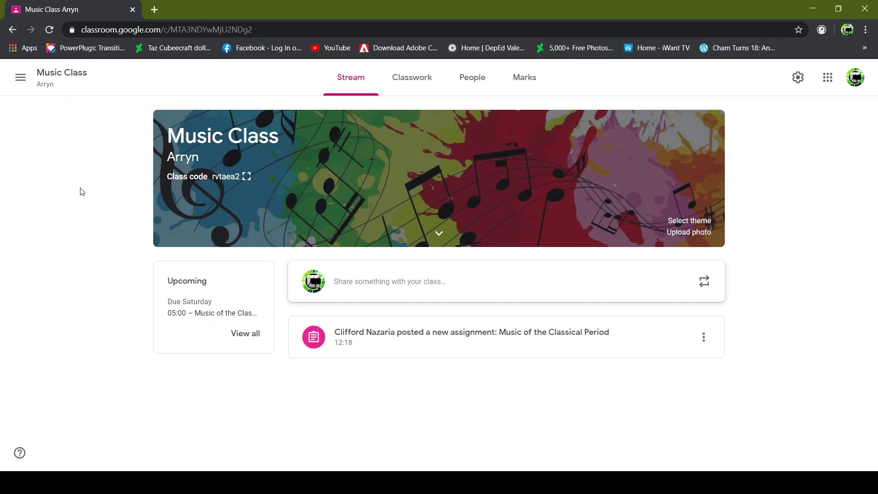
{"action": "left_click", "coordinate": [429, 83]}
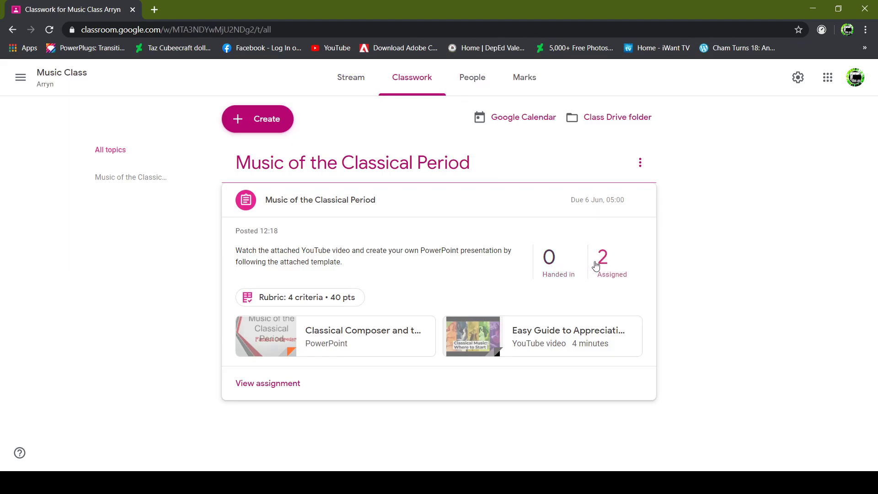
Open the student's Classical Composer PowerPoint from the assignment's student work and award the 10-point level for all four rubric criteria
{"action": "left_click", "coordinate": [562, 268]}
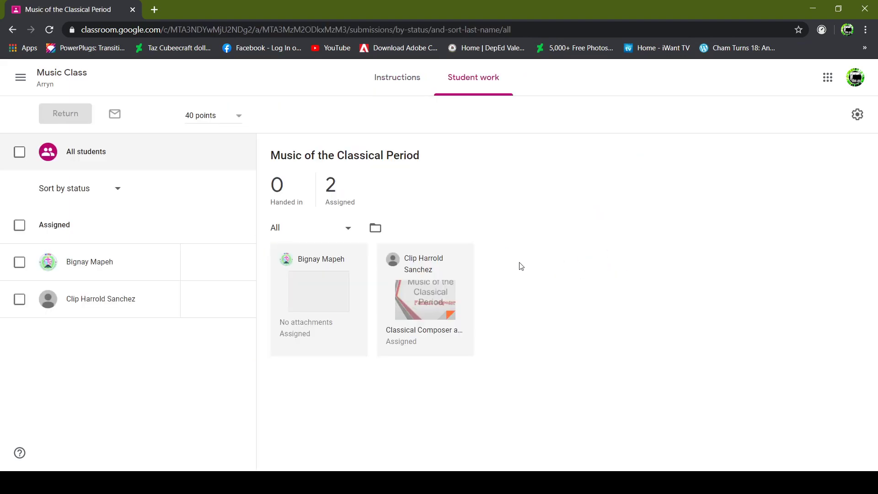
{"action": "left_click", "coordinate": [407, 304]}
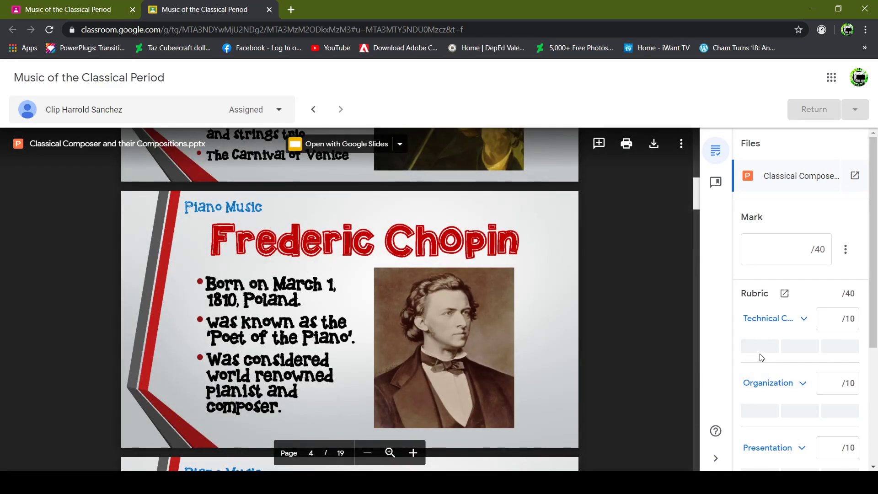
{"action": "left_click", "coordinate": [752, 346]}
{"action": "scroll", "coordinate": [759, 361], "scroll_direction": "down", "scroll_amount": 2}
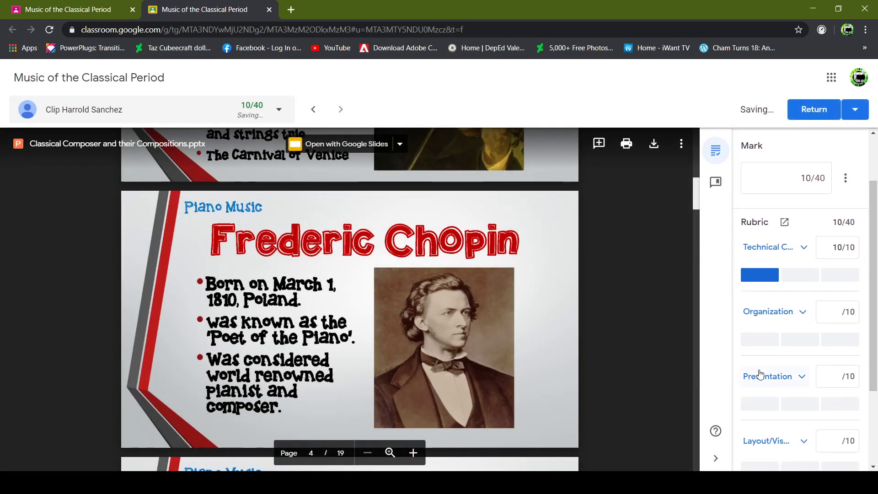
{"action": "left_click", "coordinate": [759, 340]}
{"action": "left_click", "coordinate": [760, 404]}
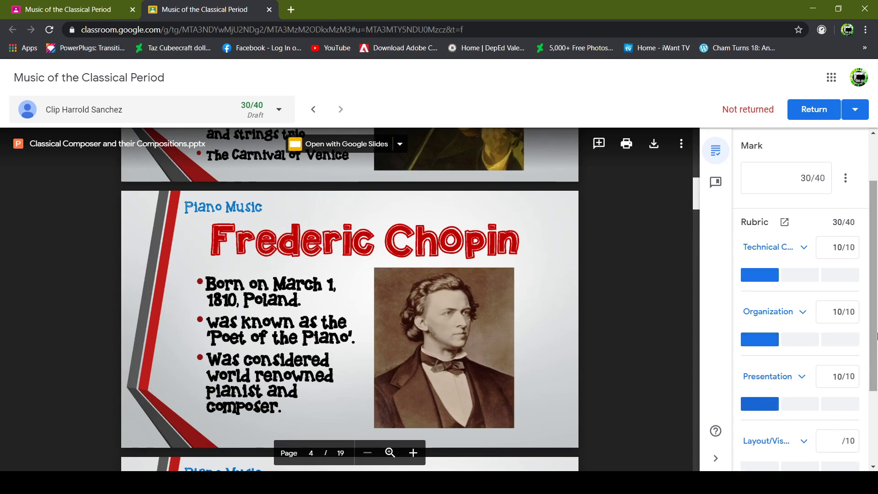
{"action": "scroll", "coordinate": [874, 338], "scroll_direction": "down", "scroll_amount": 3}
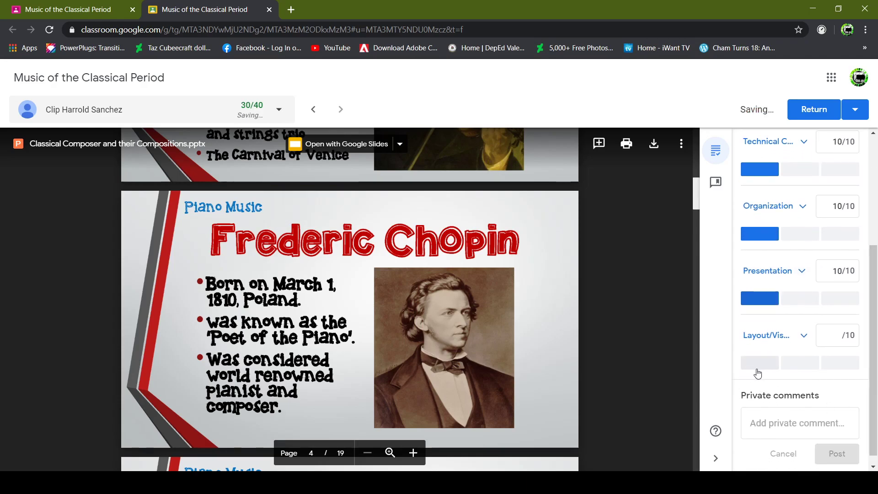
{"action": "left_click", "coordinate": [757, 363]}
{"action": "scroll", "coordinate": [865, 294], "scroll_direction": "up", "scroll_amount": 2}
{"action": "scroll", "coordinate": [865, 274], "scroll_direction": "up", "scroll_amount": 2}
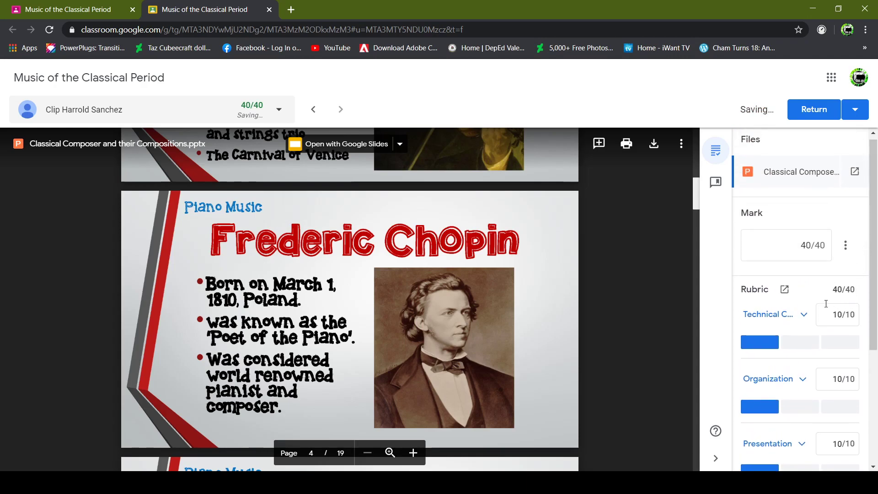
Return the graded presentation to the student and confirm the return
{"action": "left_click", "coordinate": [807, 109]}
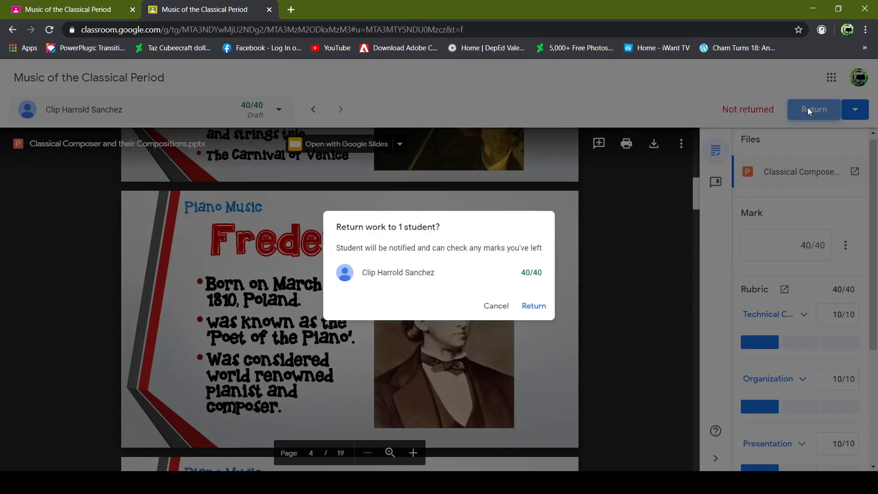
{"action": "left_click", "coordinate": [544, 311]}
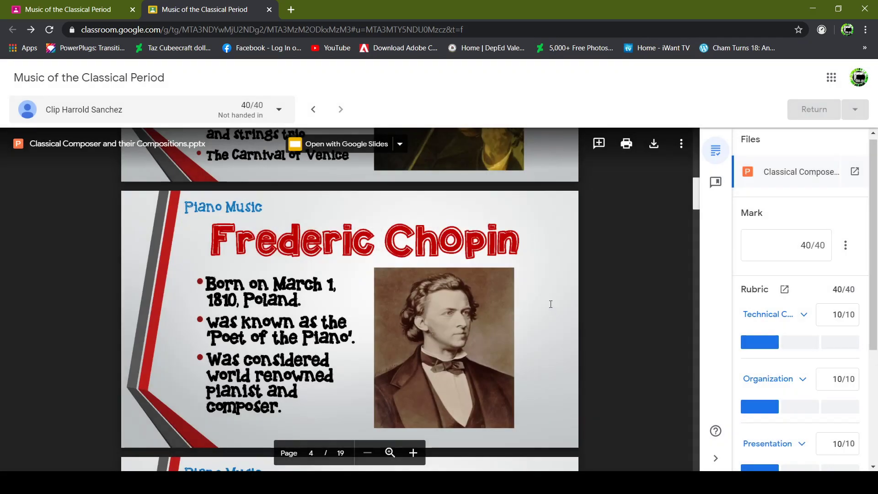
{"action": "left_click", "coordinate": [53, 4]}
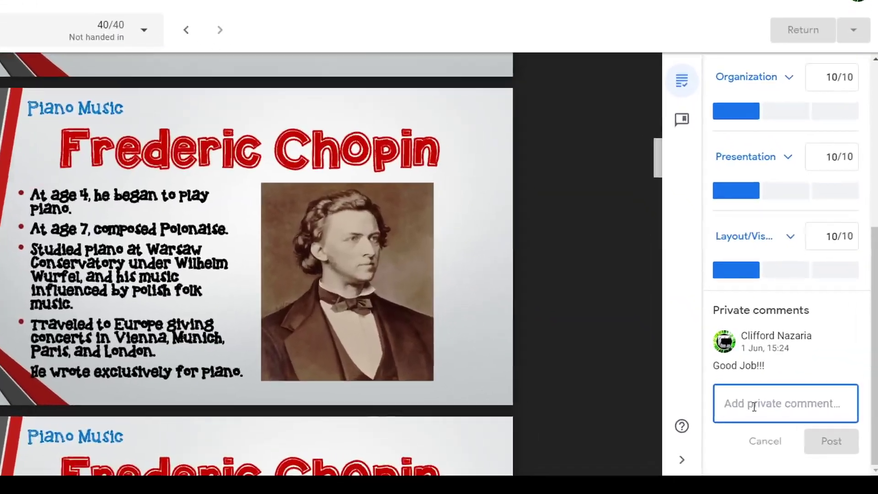
Post the private comment "Keep it up!" on the student's graded work
{"action": "type", "text": "Keep "}
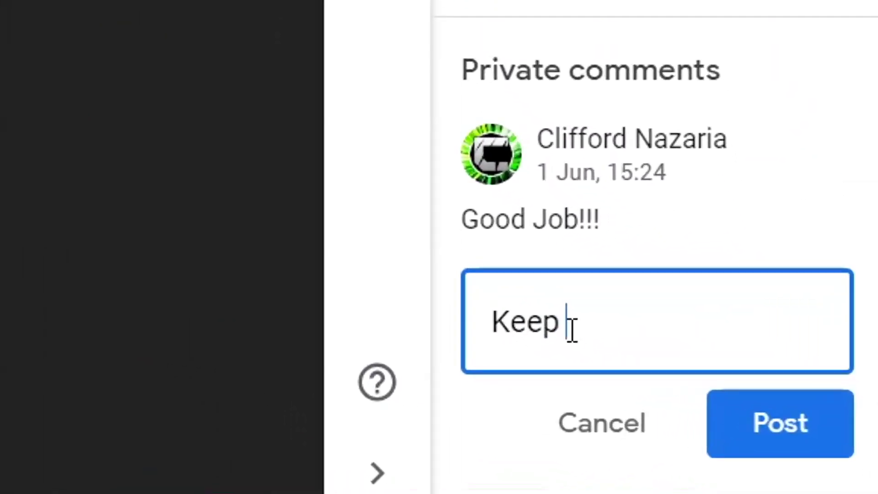
{"action": "type", "text": "it up"}
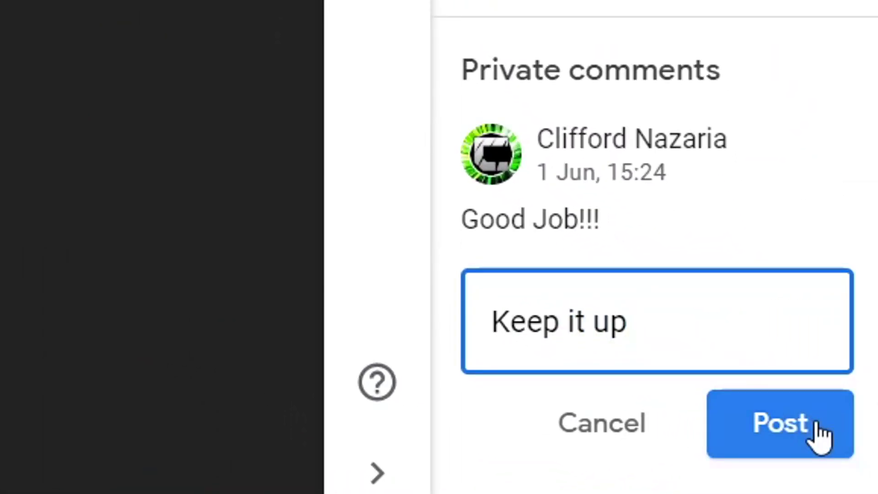
{"action": "type", "text": "!"}
{"action": "left_click", "coordinate": [818, 434]}
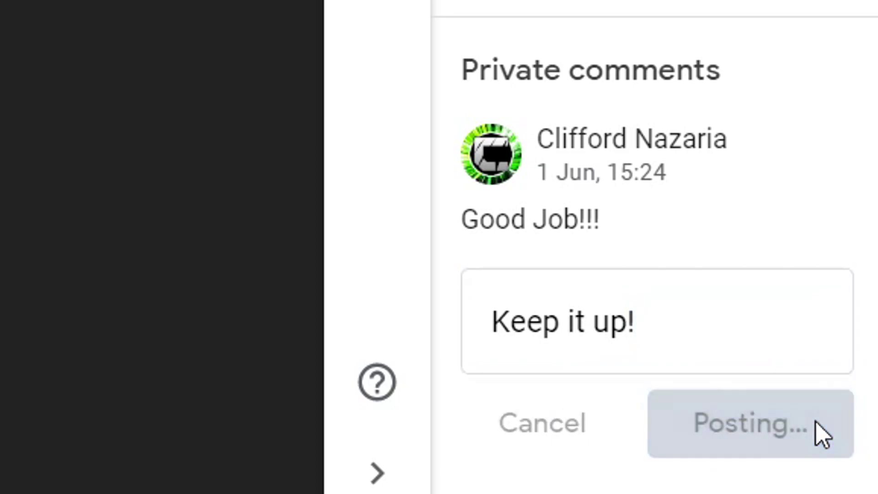